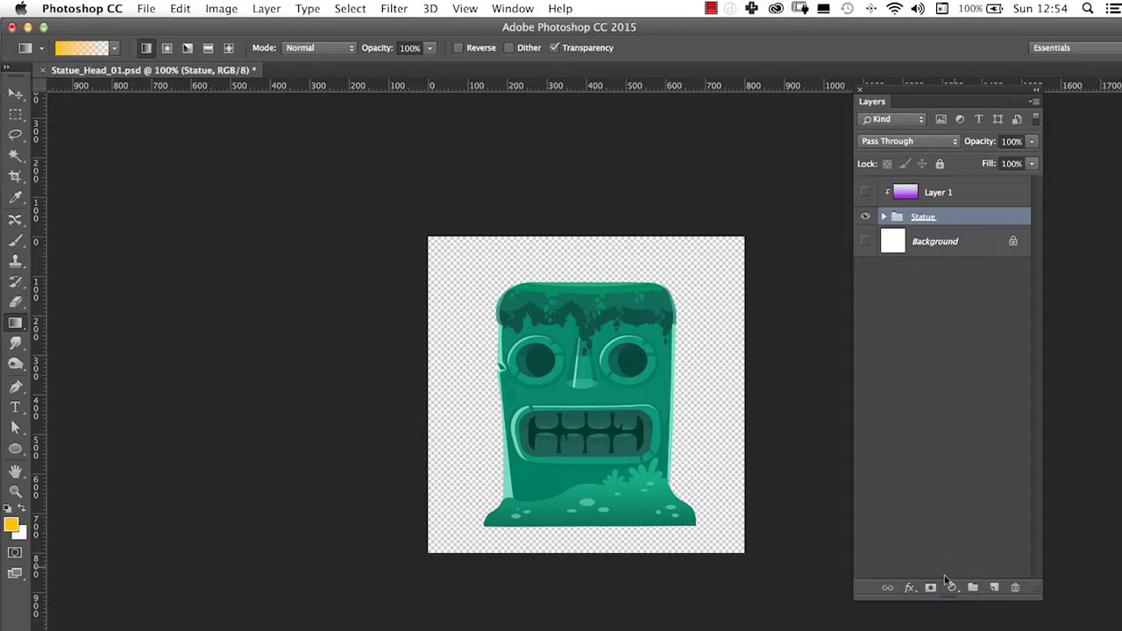
Add a Color Balance adjustment layer above the Statue group and set its midtones to Cyan–Red +77 and Yellow–Blue -77.
click(949, 583)
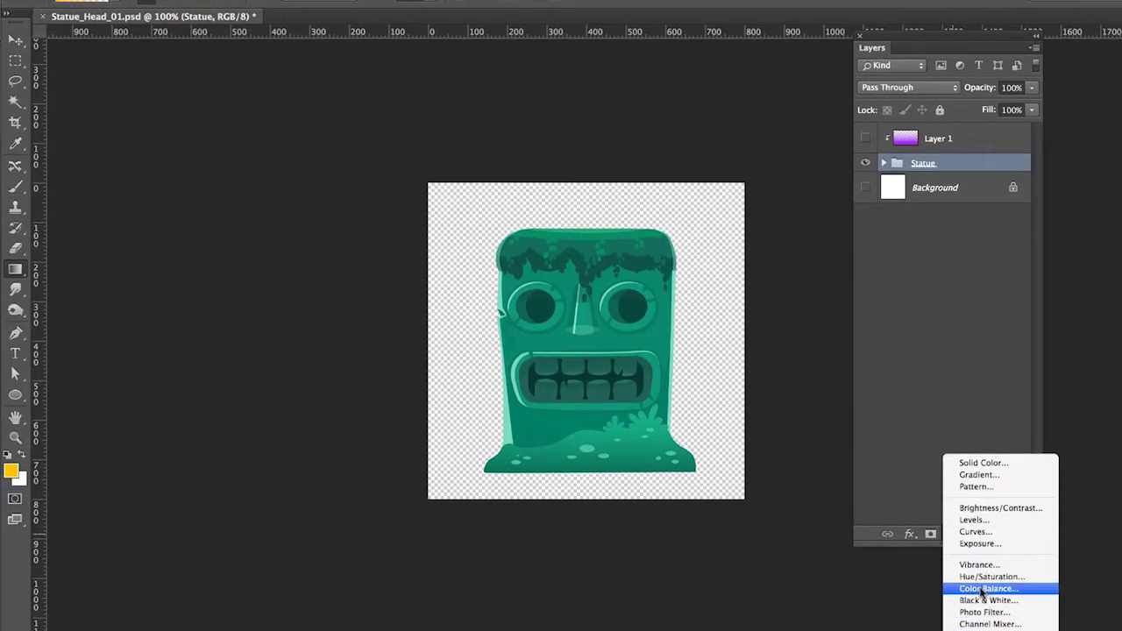
click(980, 590)
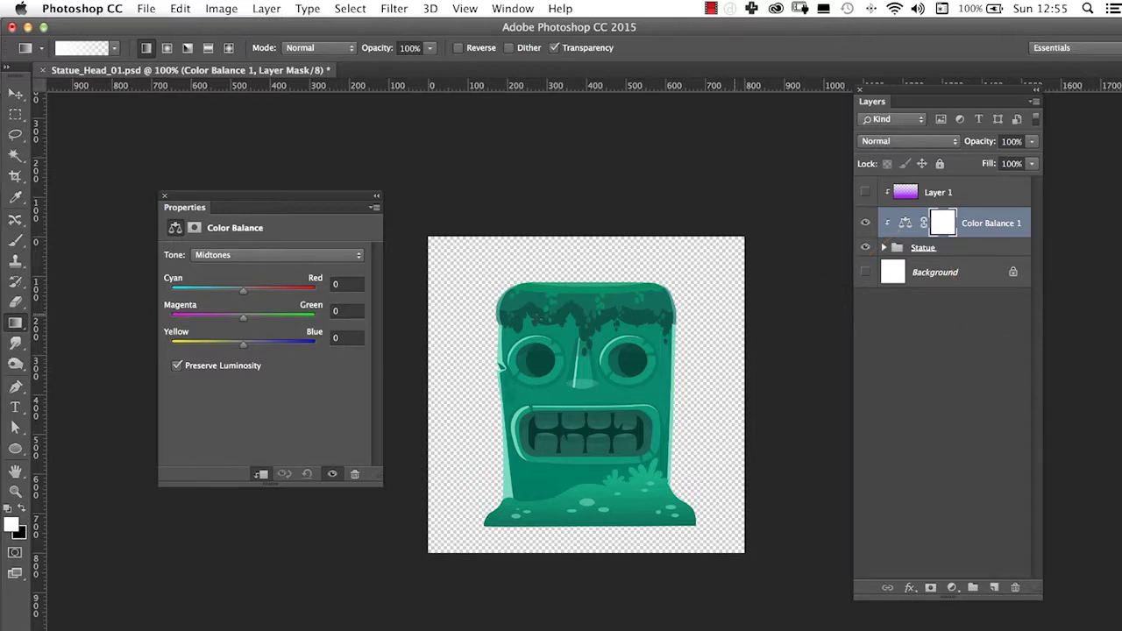
drag(248, 292, 299, 296)
drag(243, 344, 200, 348)
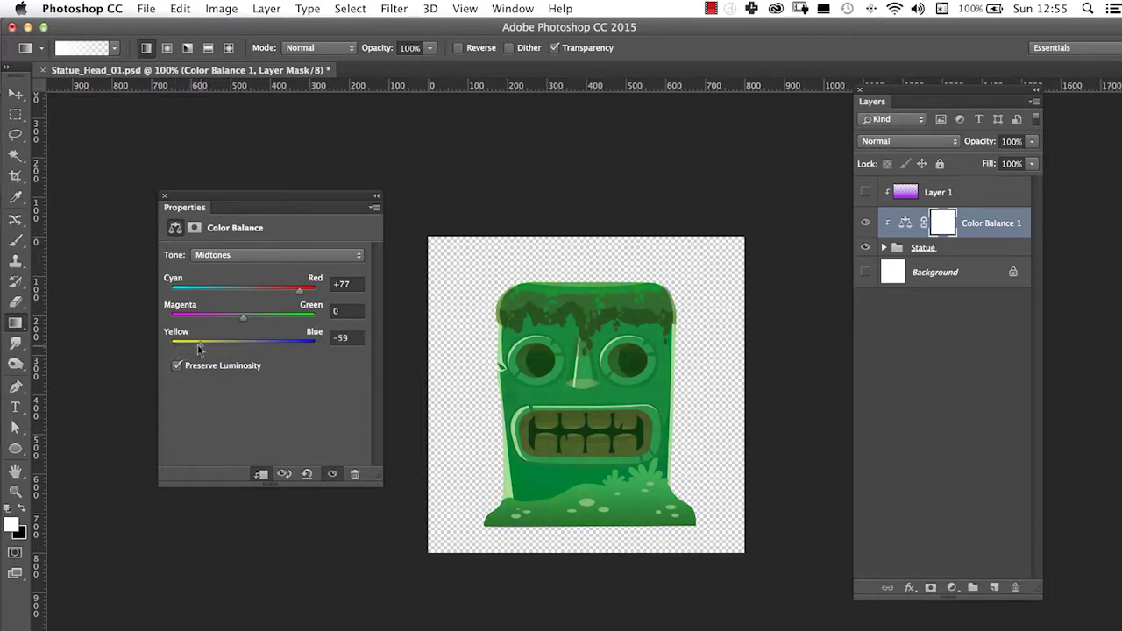
Set the Color Balance shadows to Magenta–Green +85 and Yellow–Blue -33, and close the adjustment's properties.
click(245, 255)
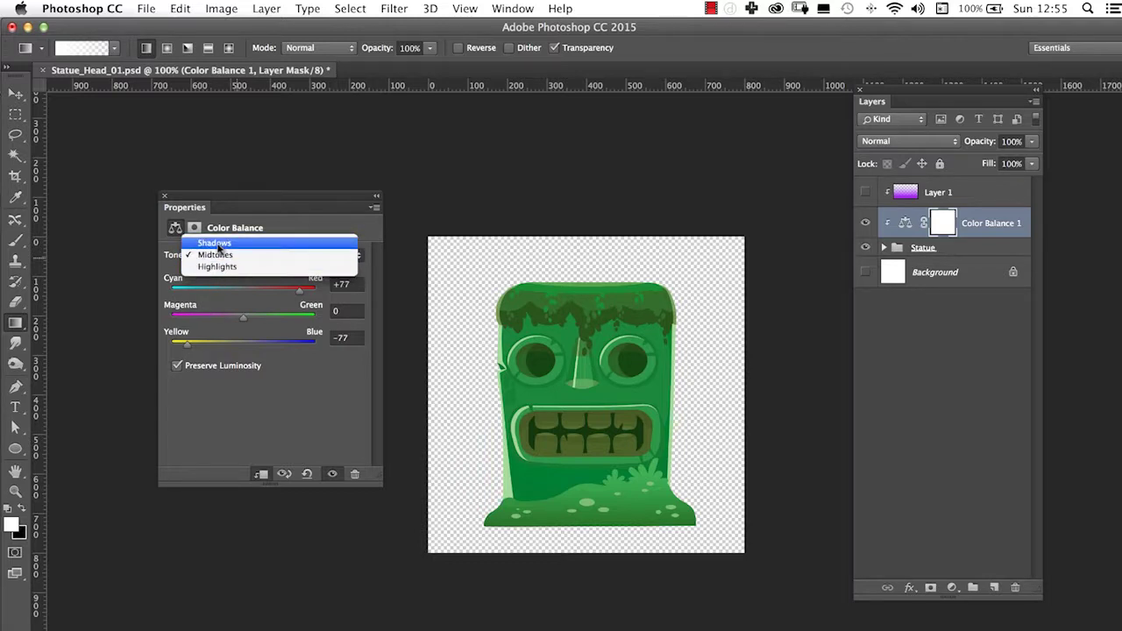
click(229, 251)
drag(246, 344, 269, 345)
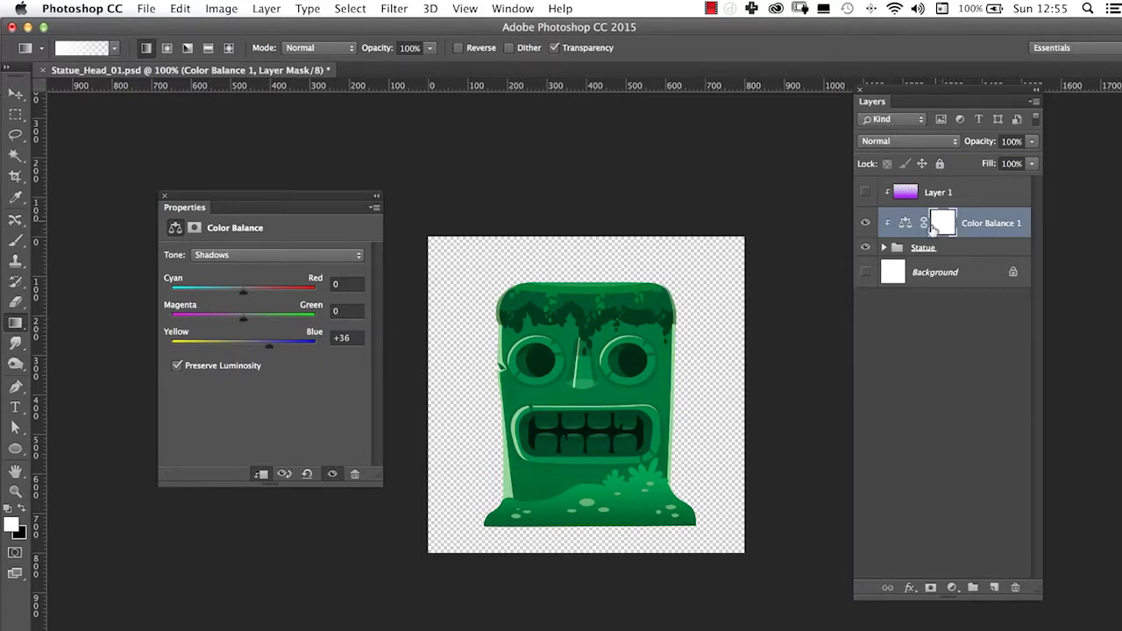
drag(251, 206, 220, 178)
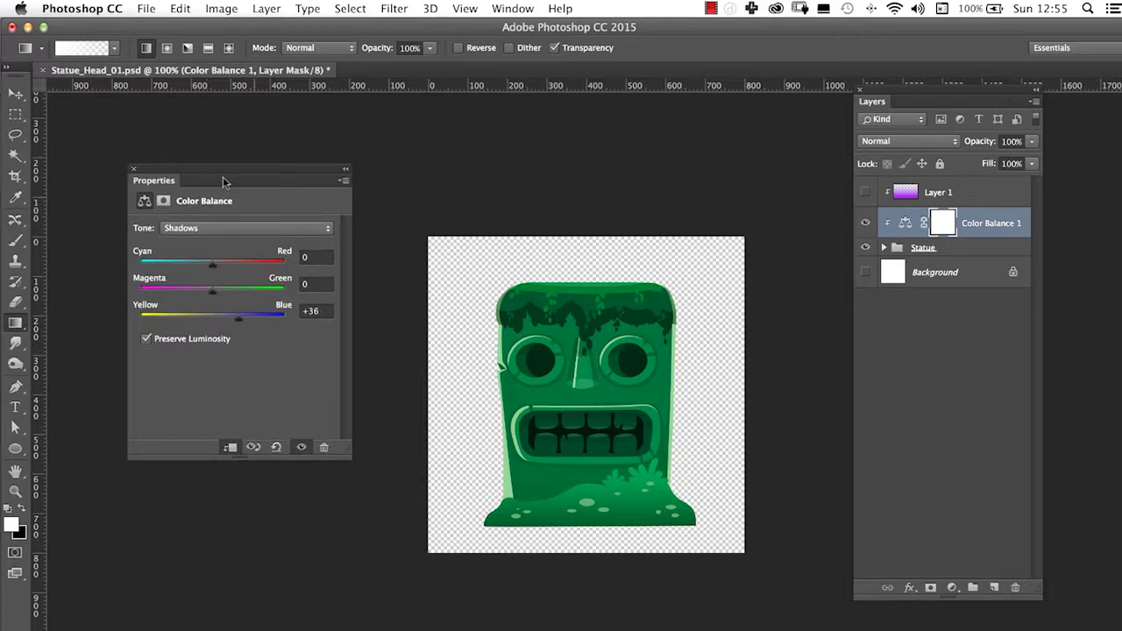
drag(218, 291, 274, 291)
drag(182, 318, 205, 318)
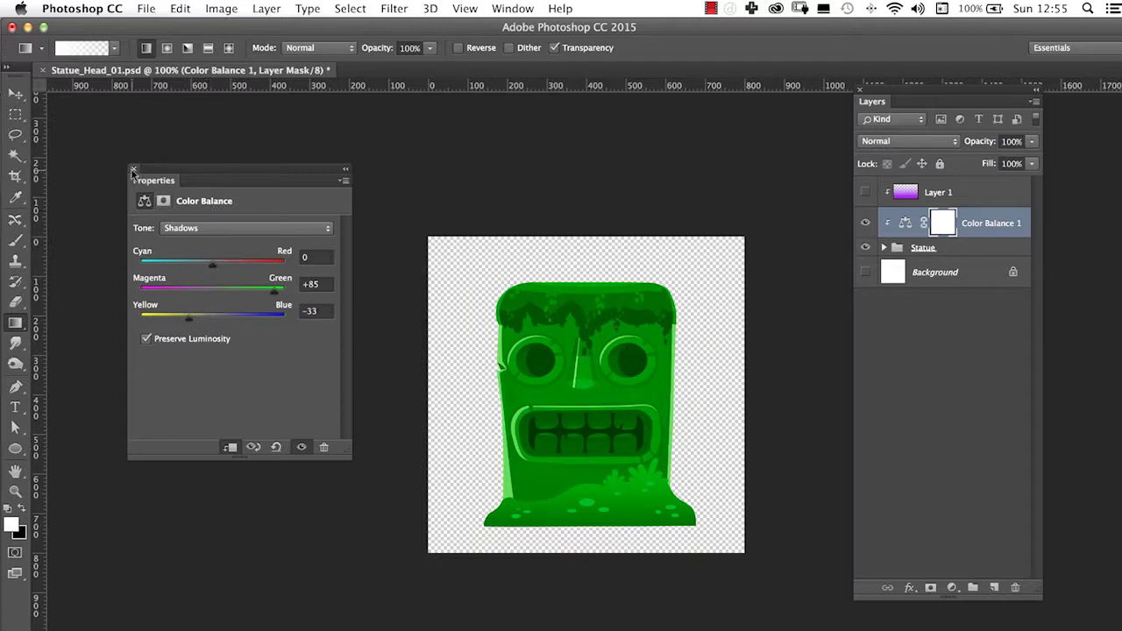
click(134, 169)
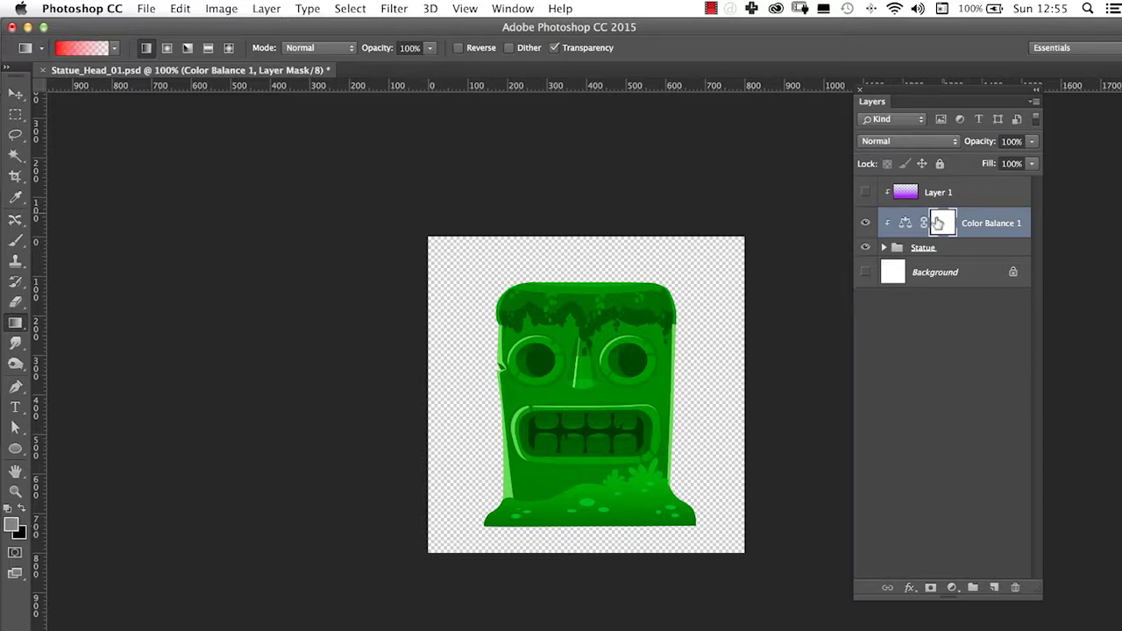
Select the Statue group and set the background colour to bright blue 110bff.
click(943, 249)
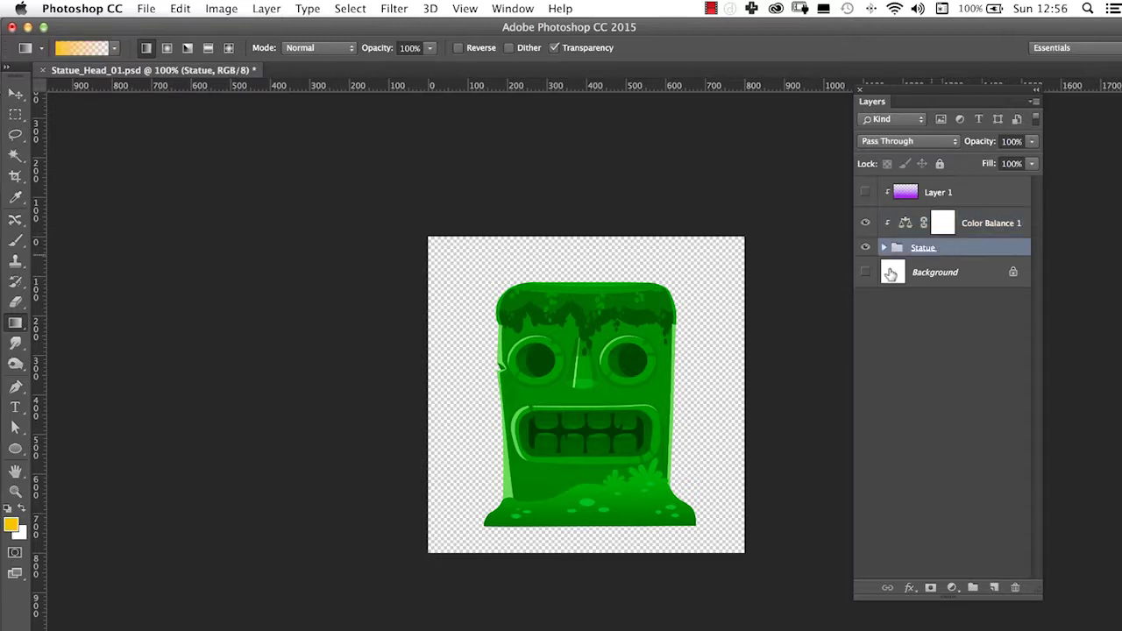
click(19, 532)
drag(748, 301, 816, 202)
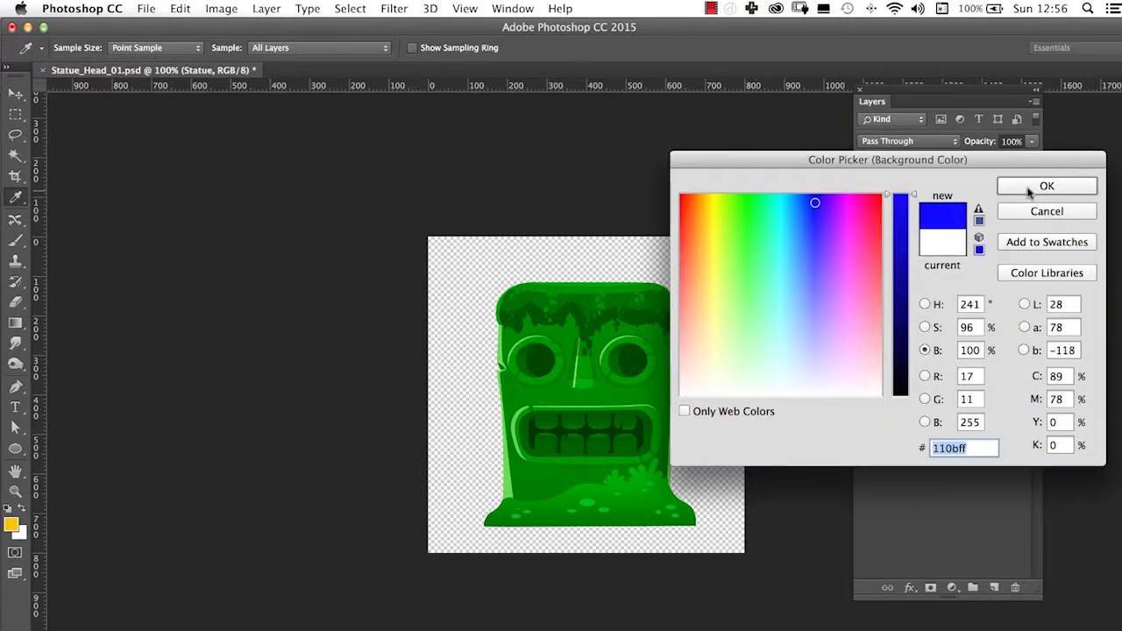
click(1023, 192)
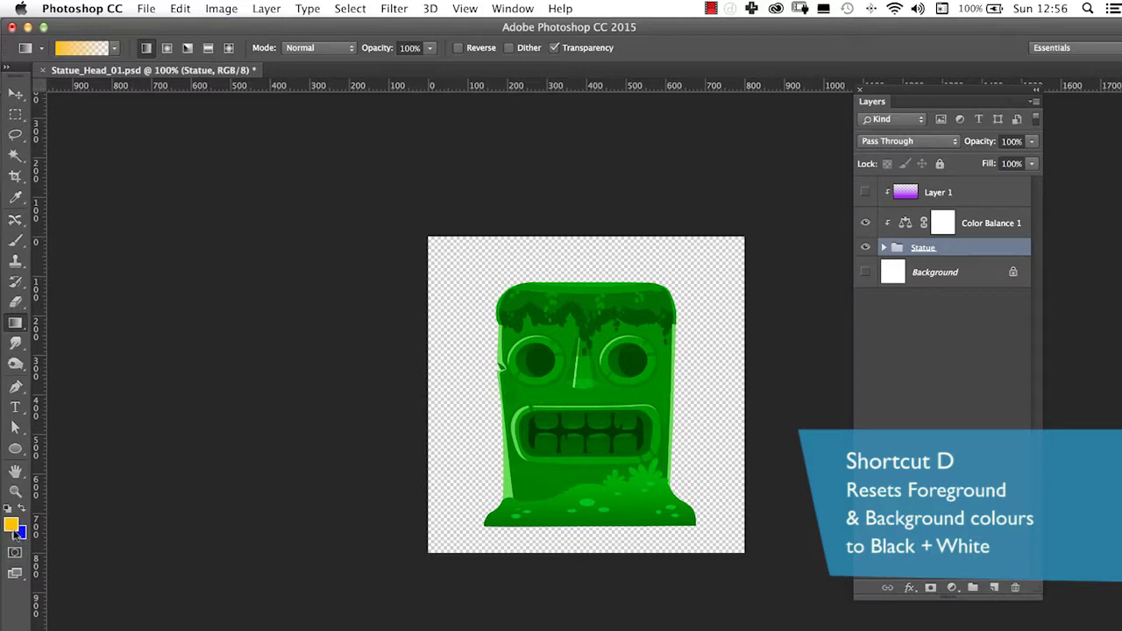
Reset the foreground and background colours to default black and white and swap them back and forth, ending with black in front.
key(d)
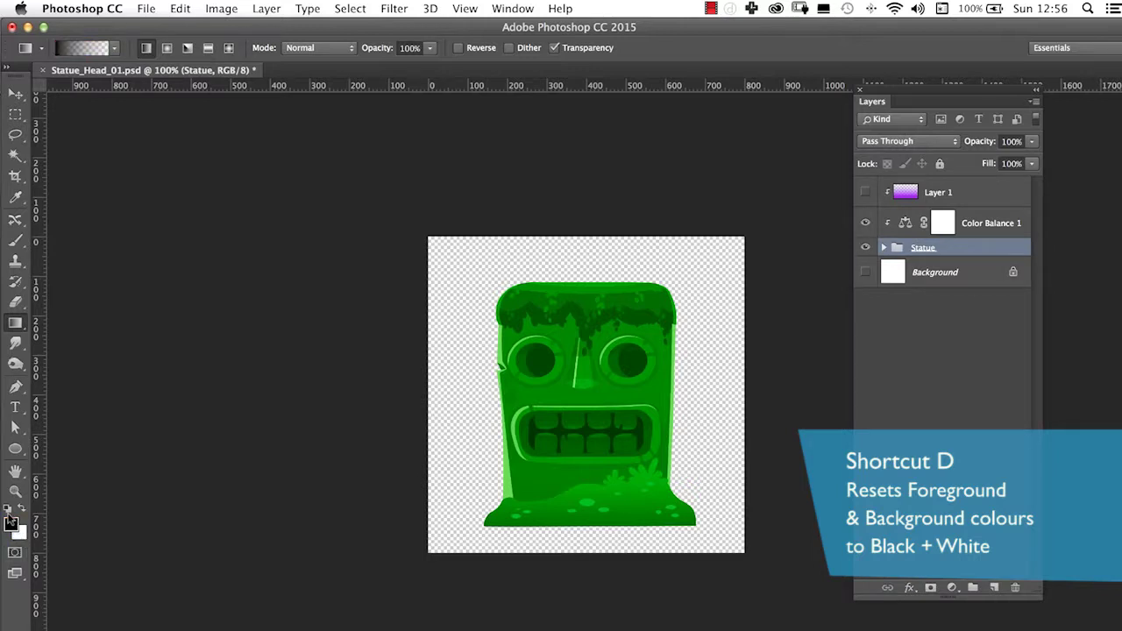
key(x)
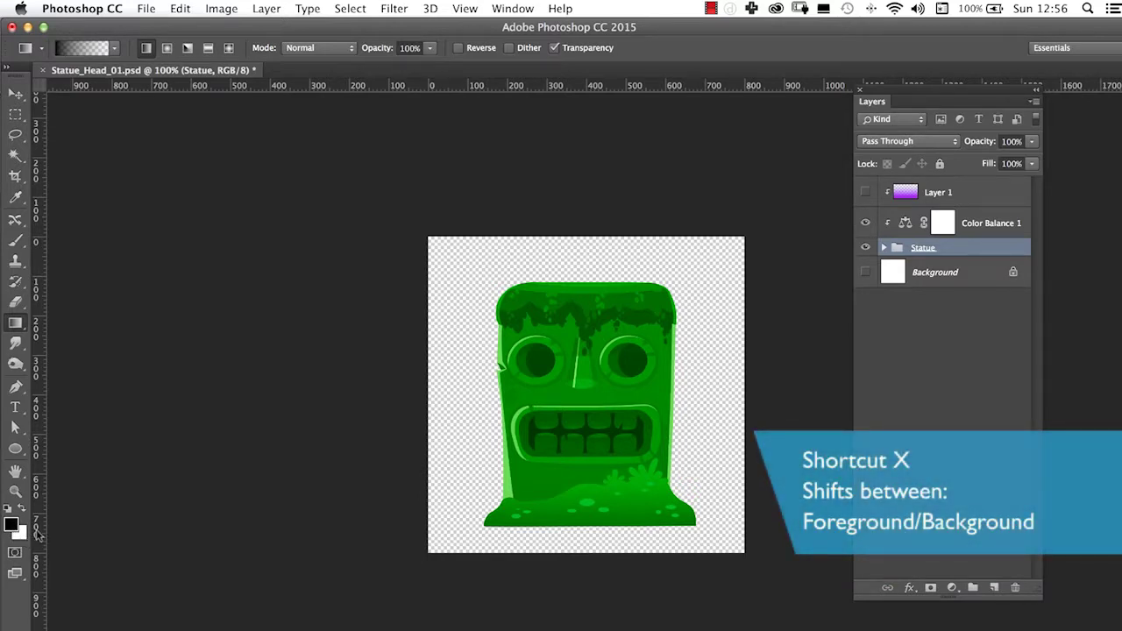
key(x)
key(x)
key(x)
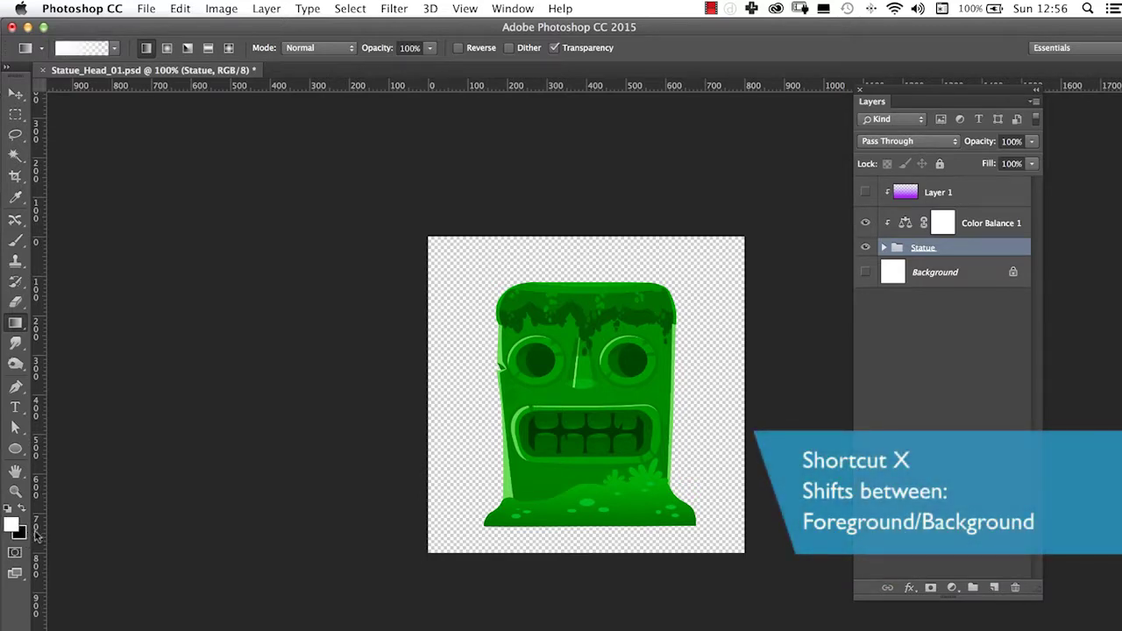
key(x)
key(x)
key(x)
key(x)
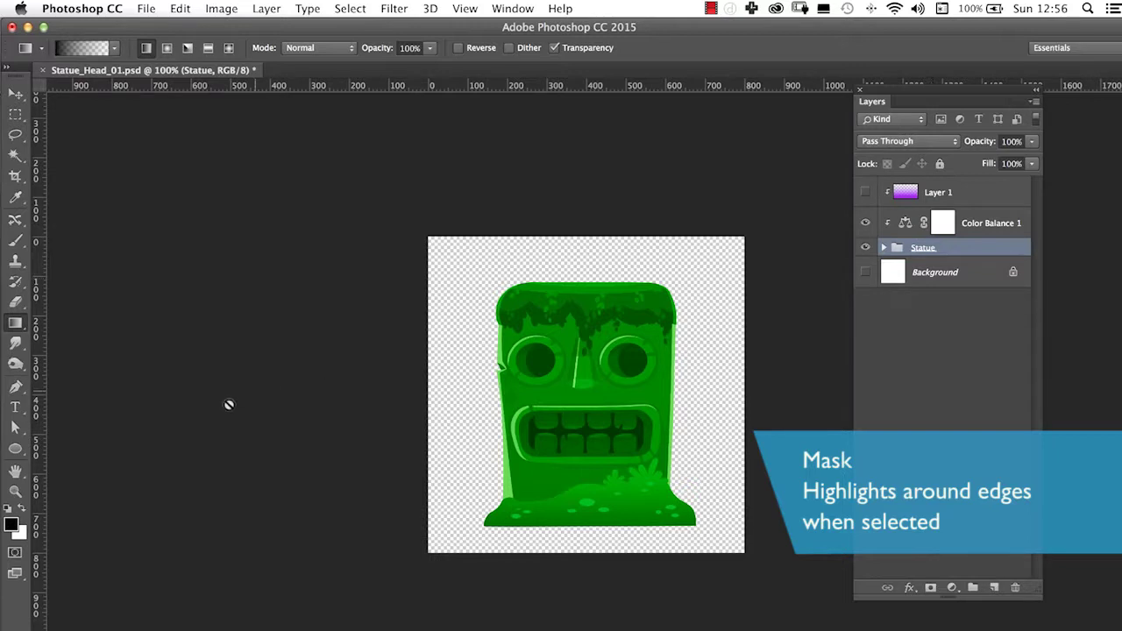
Select the Color Balance layer's mask for editing and make black the foreground and white the background colour.
click(942, 224)
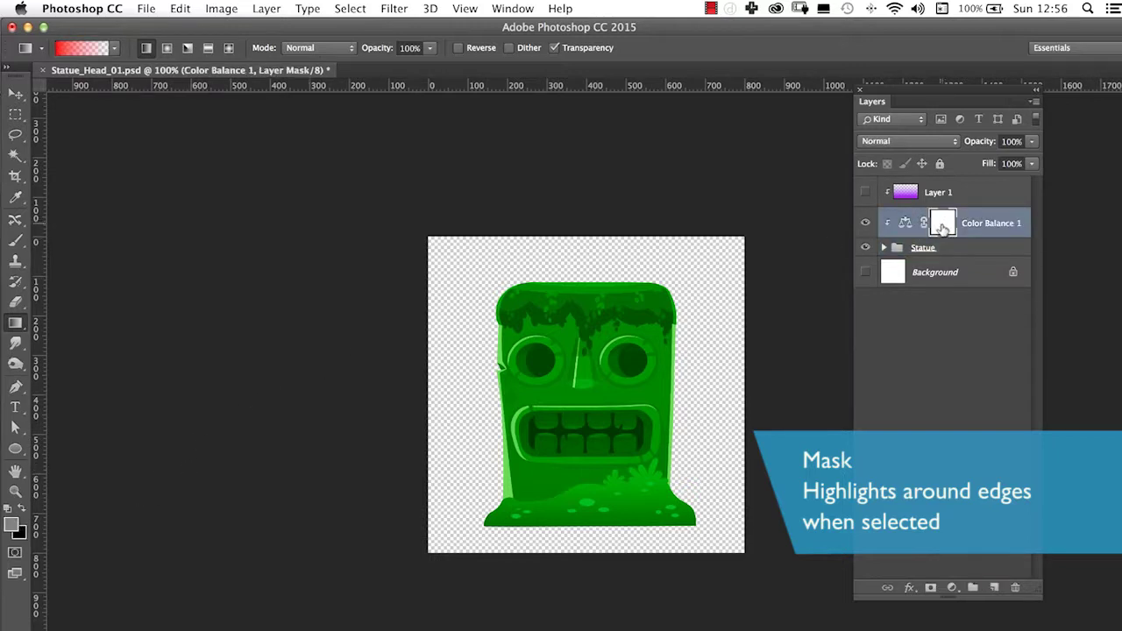
click(906, 226)
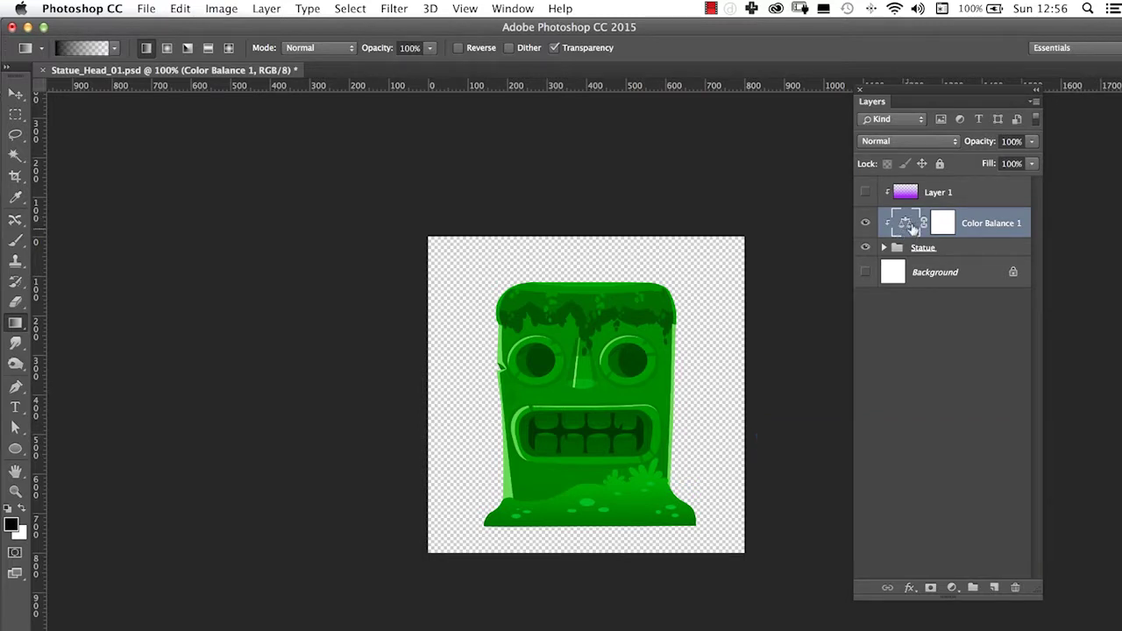
click(947, 226)
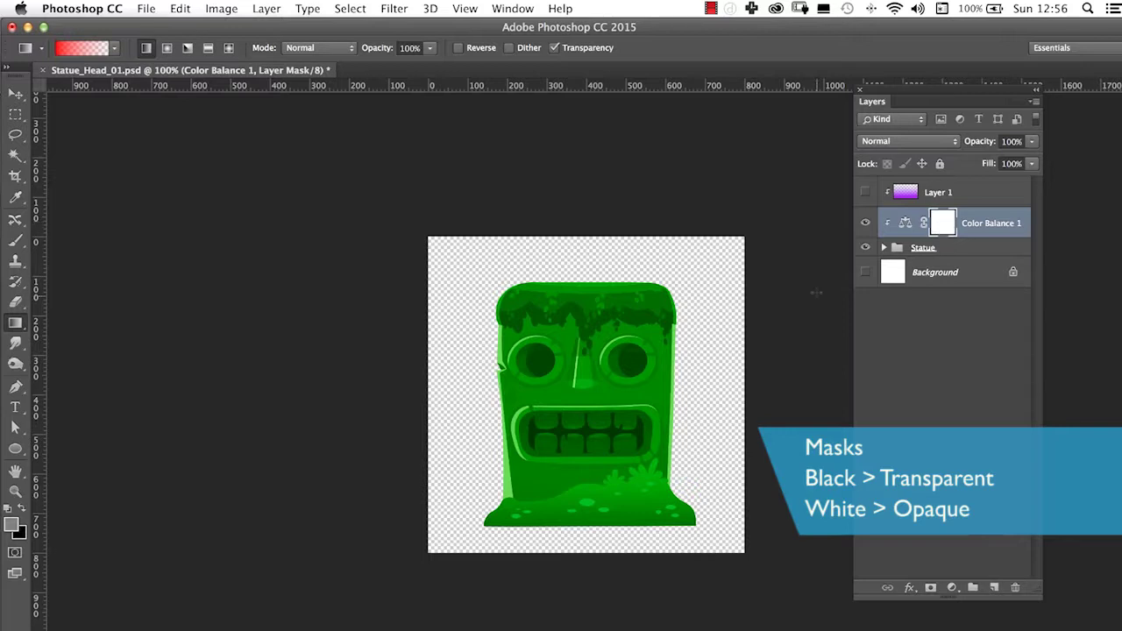
key(d)
key(x)
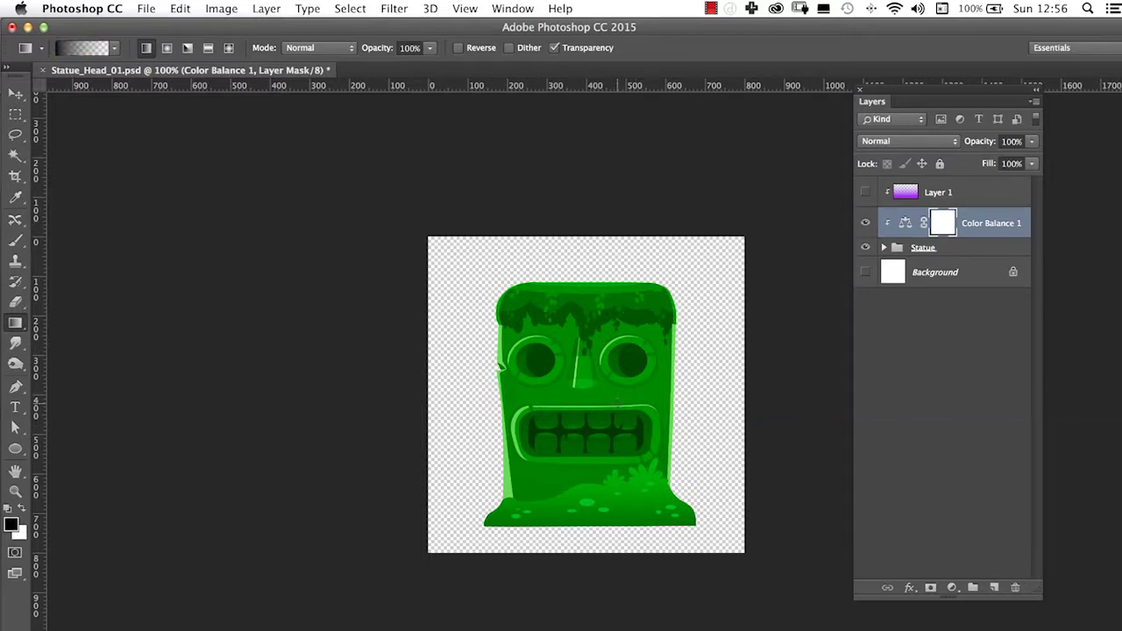
Choose the Brush tool with a hard round tip at 100% hardness and enlarge it to 236 px.
click(14, 245)
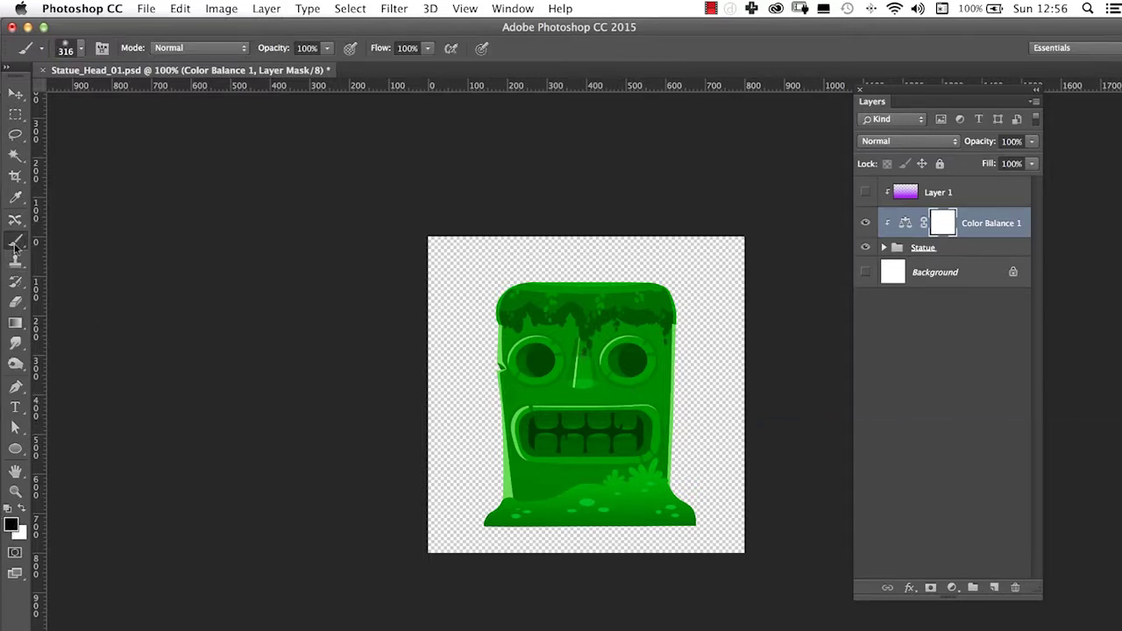
click(82, 53)
click(109, 168)
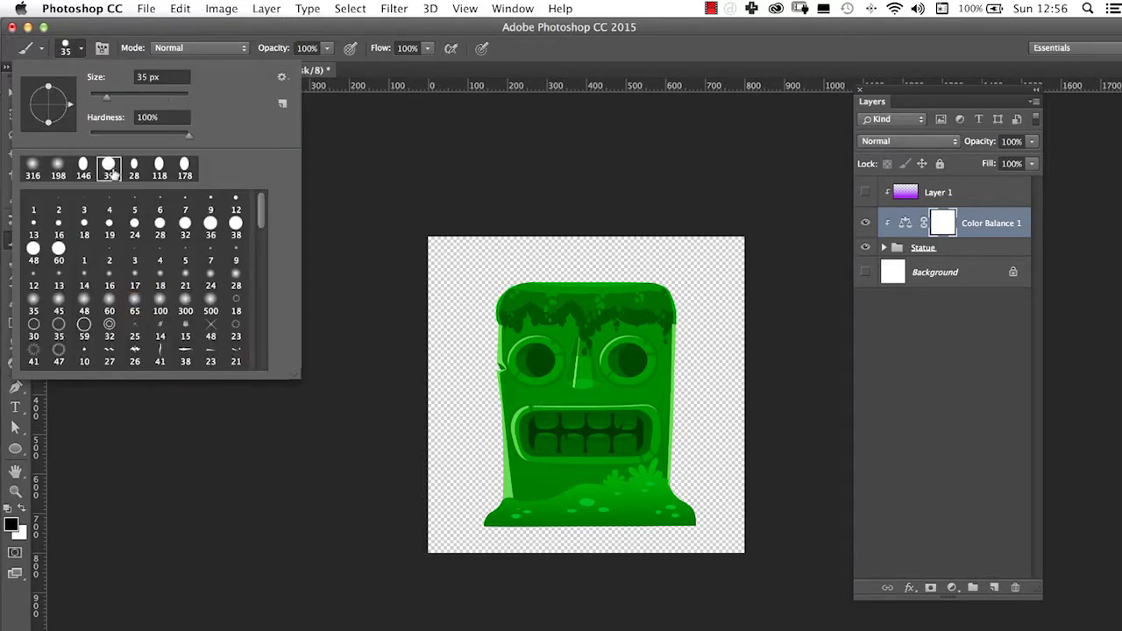
click(350, 114)
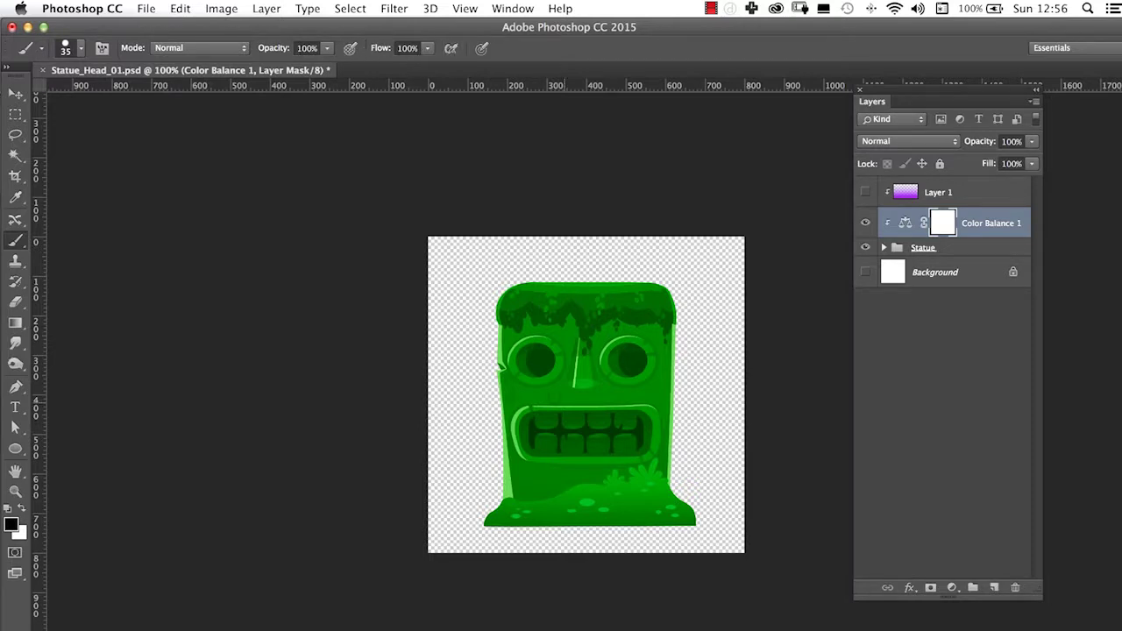
right_click(637, 397)
drag(659, 426, 718, 426)
Paint three broad horizontal black strokes on the Color Balance mask across the statue's eyes, mouth and base.
drag(487, 355, 677, 355)
drag(466, 450, 689, 451)
drag(495, 524, 720, 535)
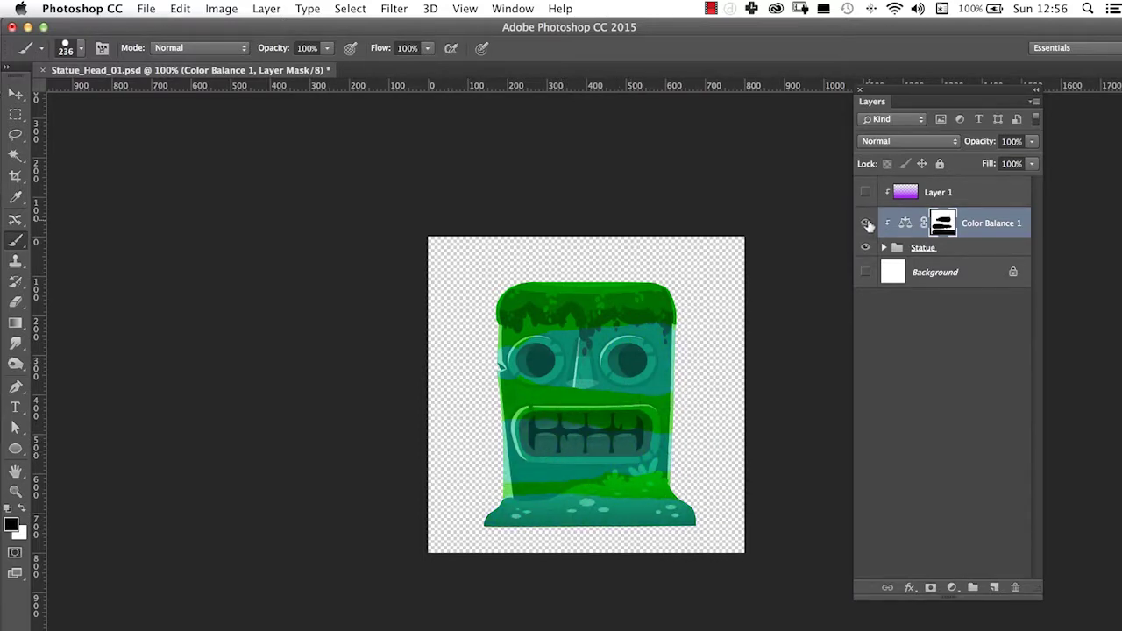
Compare the statue with the Color Balance layer off and on, and paint the whole mask back to white.
click(866, 224)
click(866, 224)
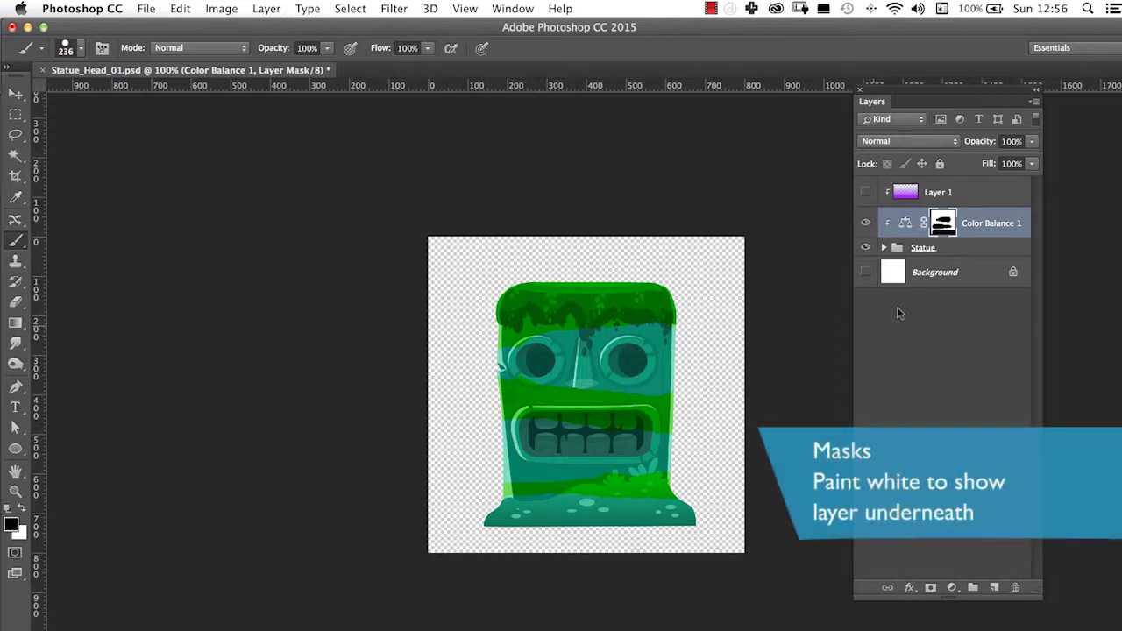
key(x)
mouse_move(534, 307)
mouse_down()
mouse_move(470, 318)
mouse_move(666, 368)
mouse_move(689, 413)
mouse_move(476, 500)
mouse_move(626, 574)
mouse_up()
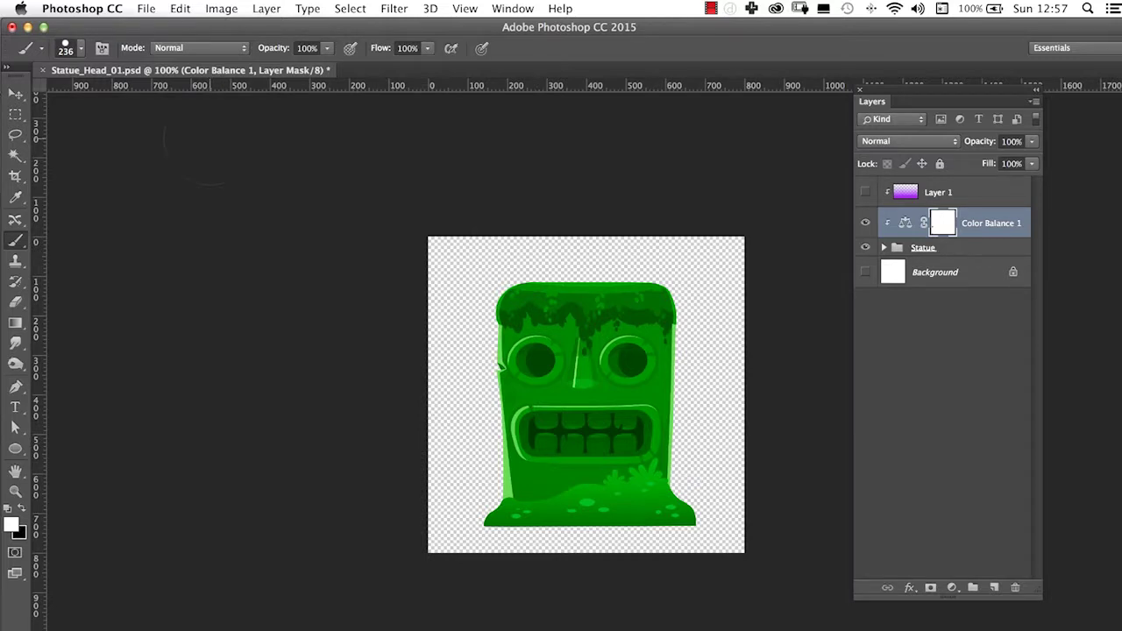
Set up a soft round black brush of 412 px with 0% hardness and 50% opacity for the Color Balance mask.
click(83, 50)
click(117, 165)
drag(164, 99, 174, 97)
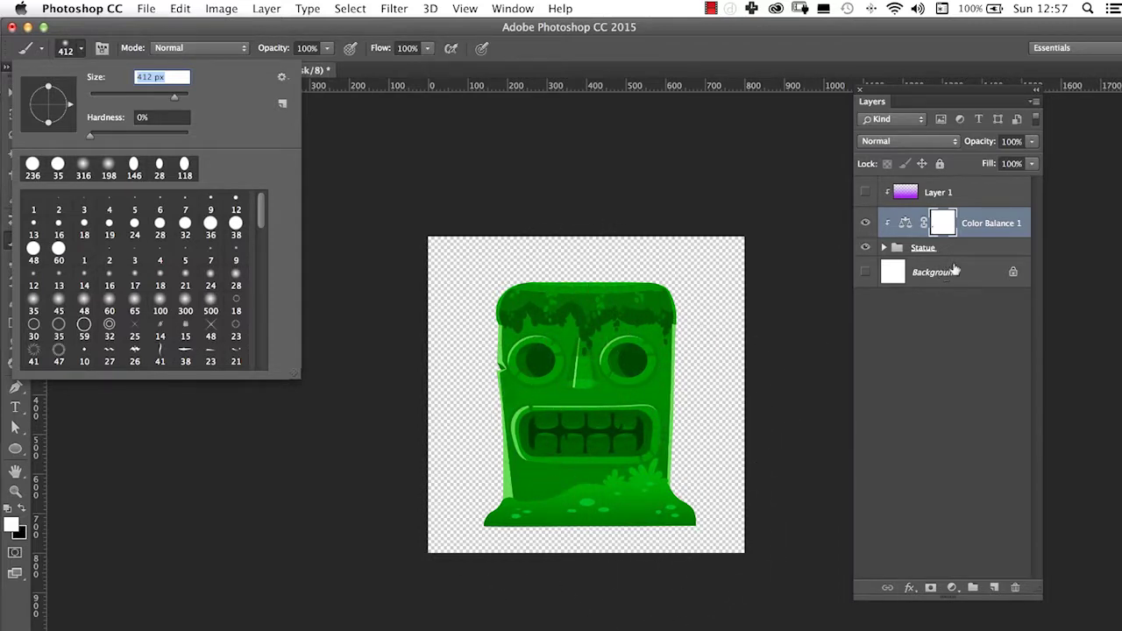
click(943, 226)
key(x)
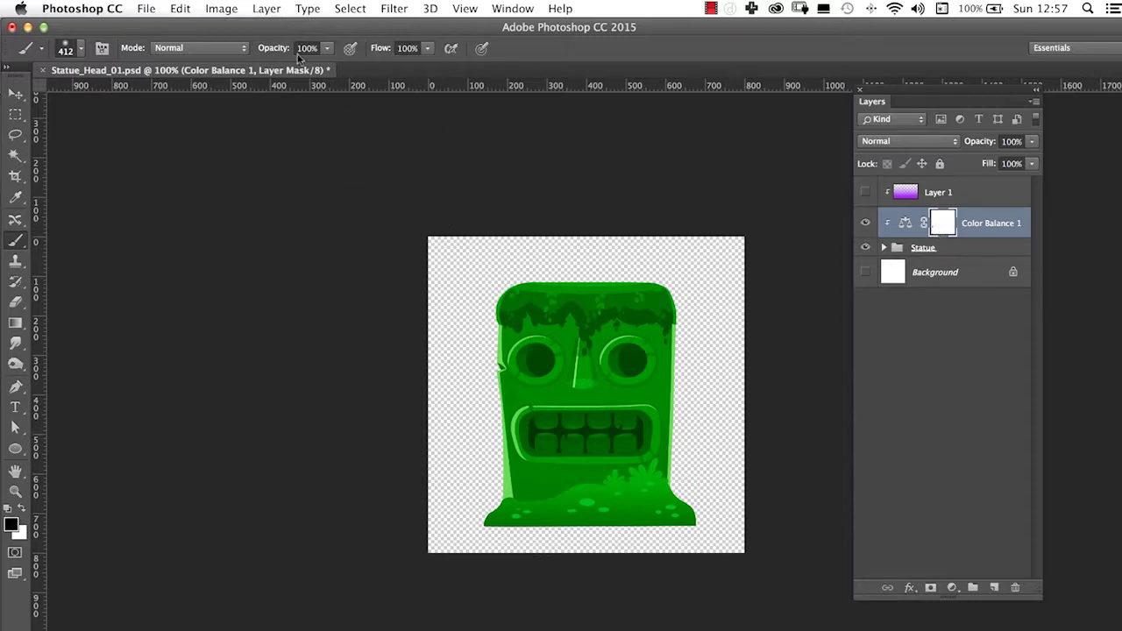
click(327, 49)
drag(331, 65, 322, 66)
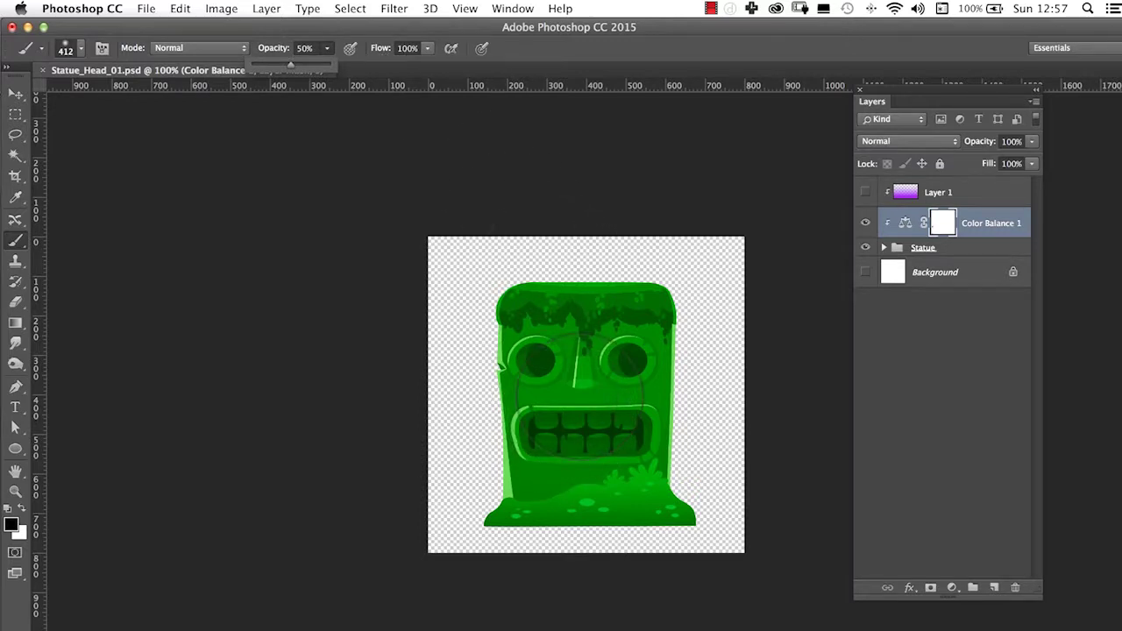
Dab the soft black brush four times over the centre of the statue's face on the Color Balance mask.
click(583, 394)
click(582, 394)
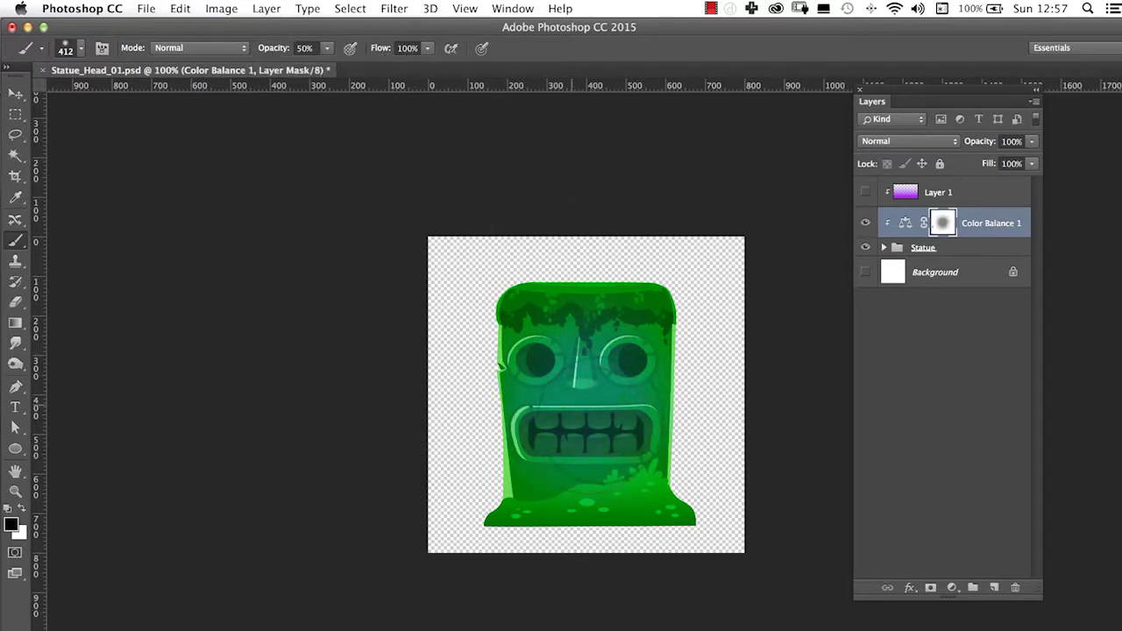
click(590, 416)
click(598, 403)
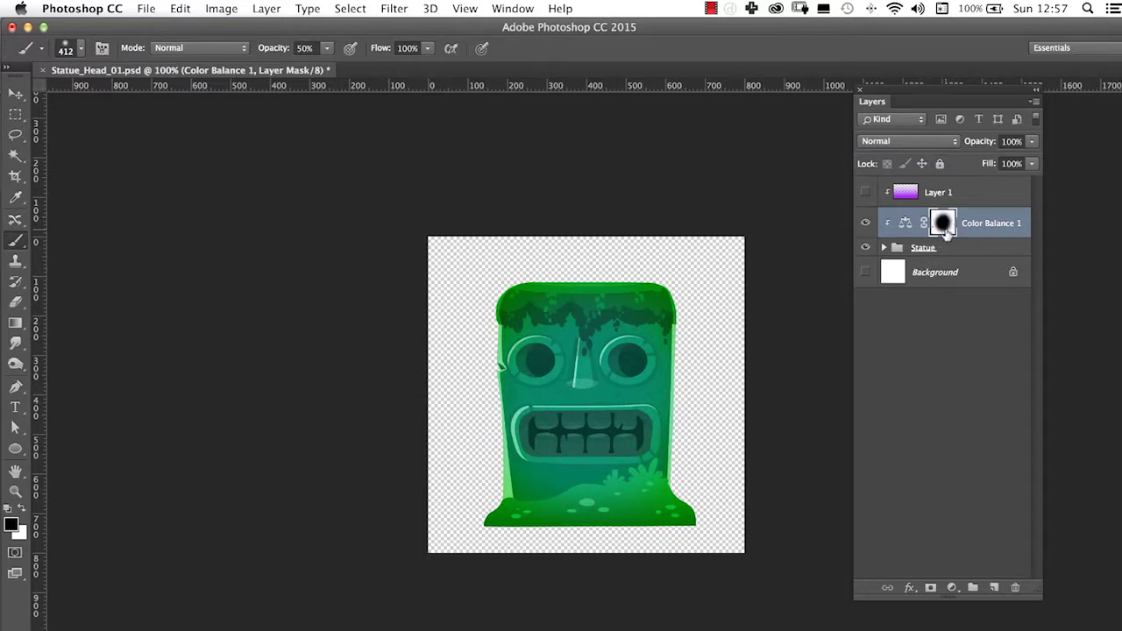
Hide the Color Balance layer and add a Hue/Saturation adjustment layer above it with Hue set to -116.
click(865, 222)
click(951, 587)
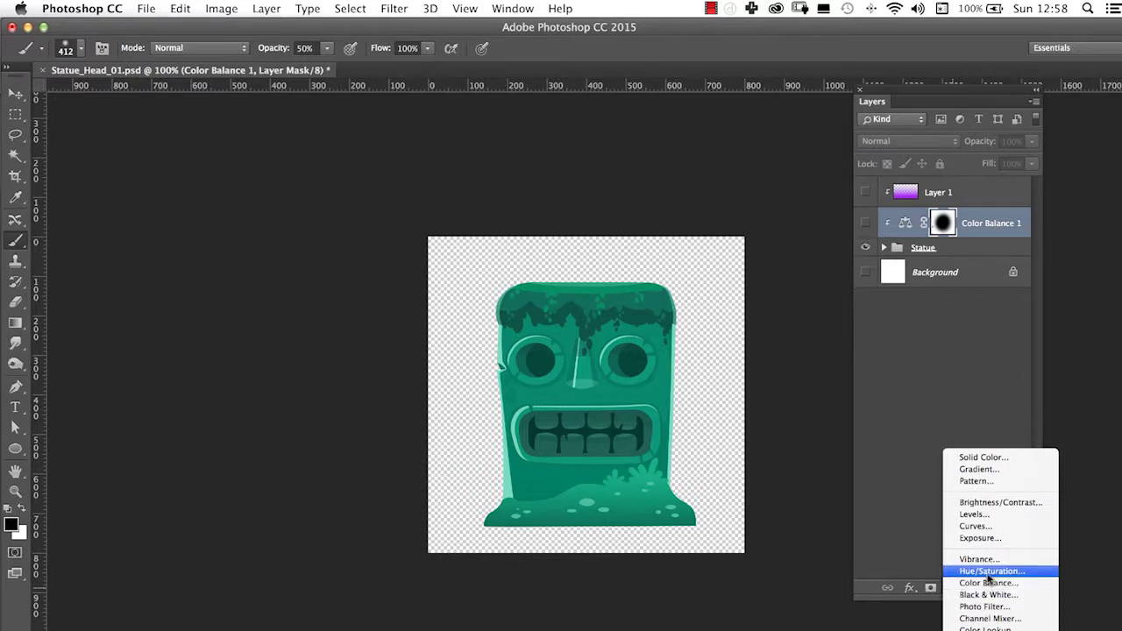
click(989, 572)
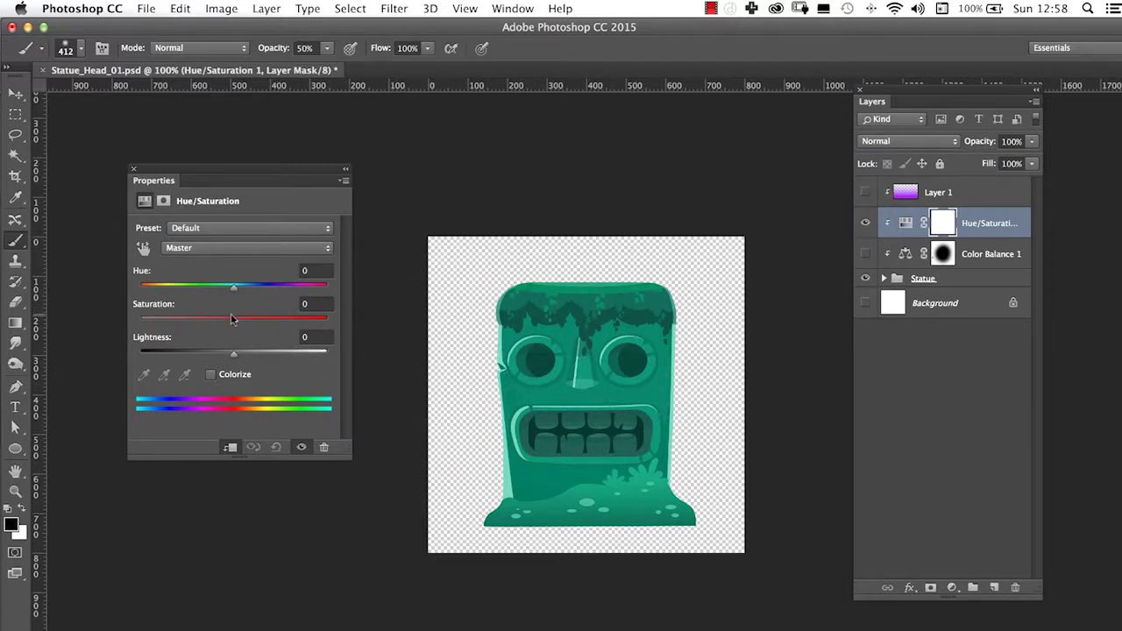
drag(238, 291, 164, 289)
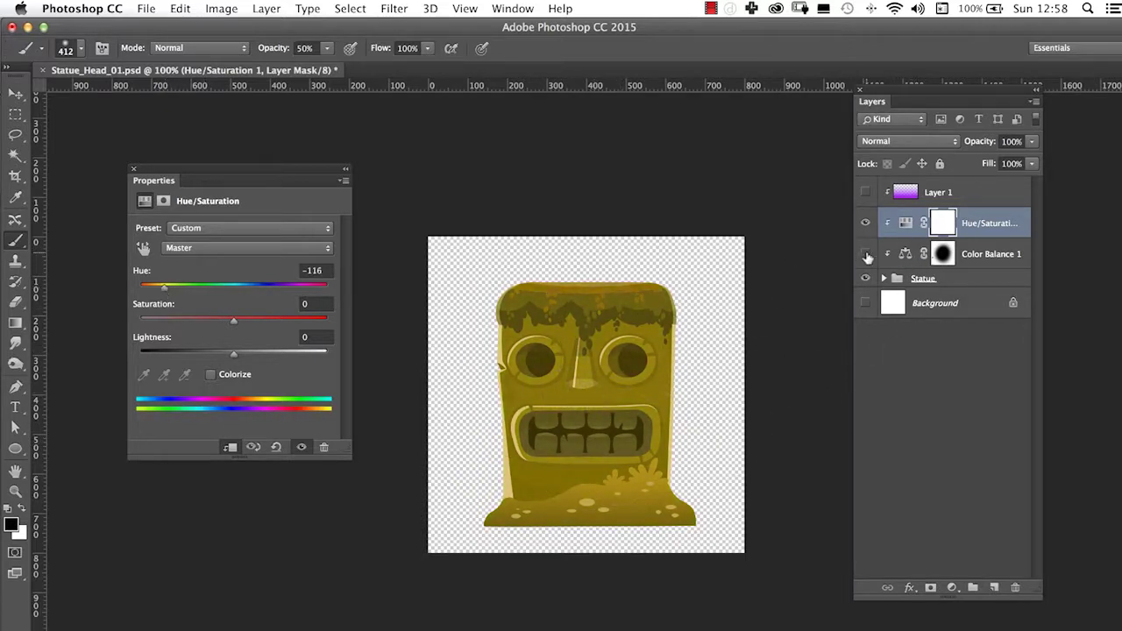
Compare the Color Balance and Hue/Saturation effects separately and combined by toggling their visibility, leaving only Hue/Saturation on.
click(866, 254)
click(866, 254)
click(865, 224)
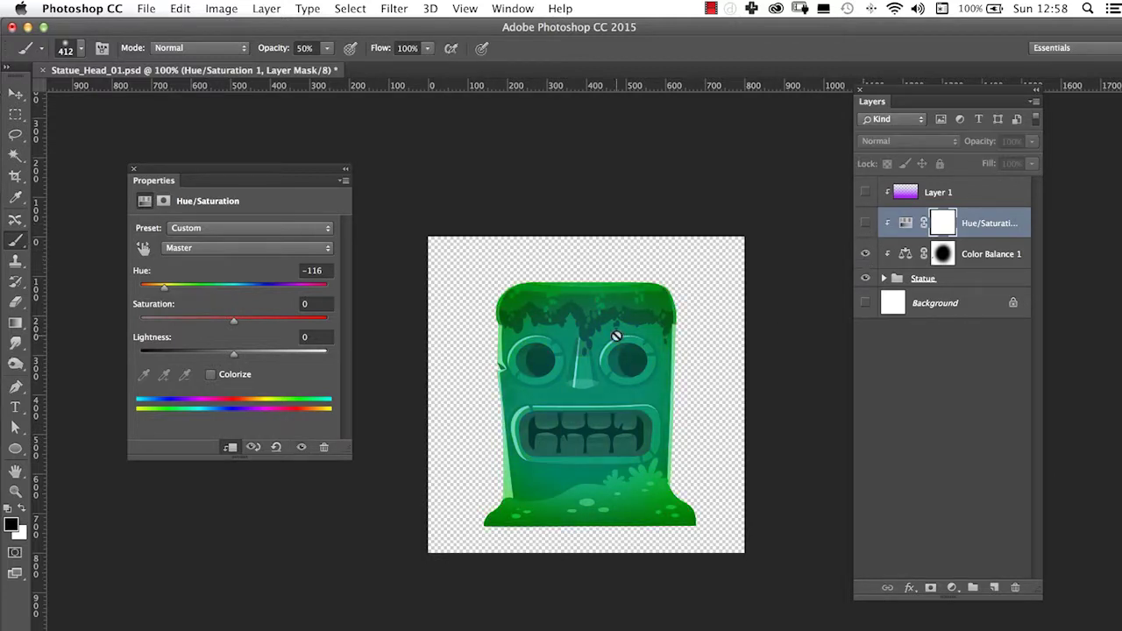
click(976, 261)
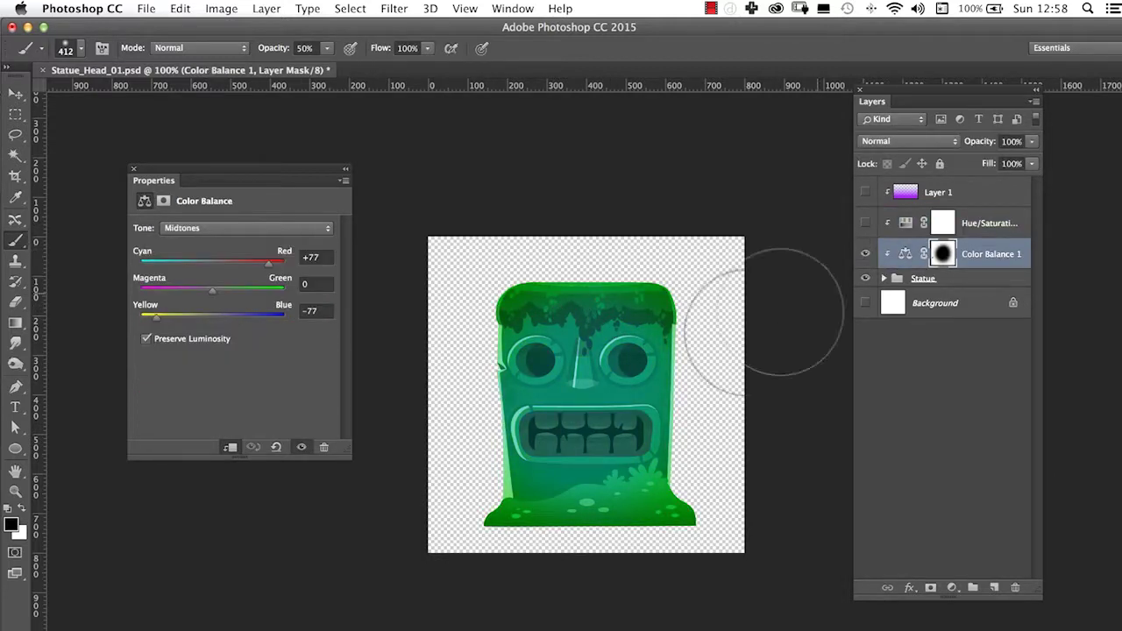
click(993, 226)
click(866, 225)
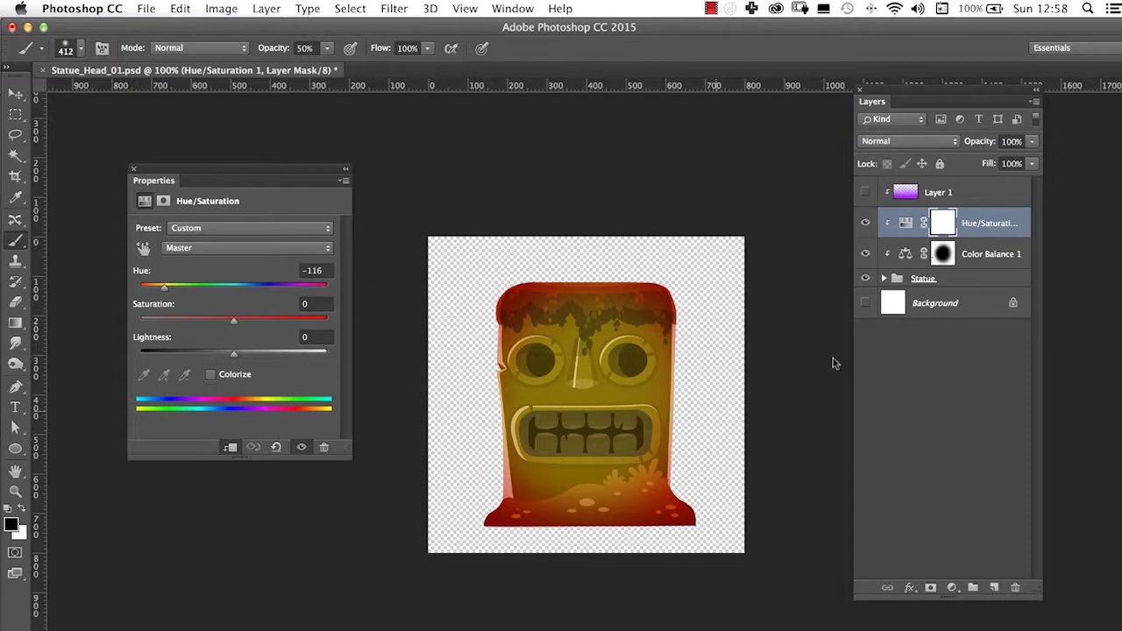
click(867, 254)
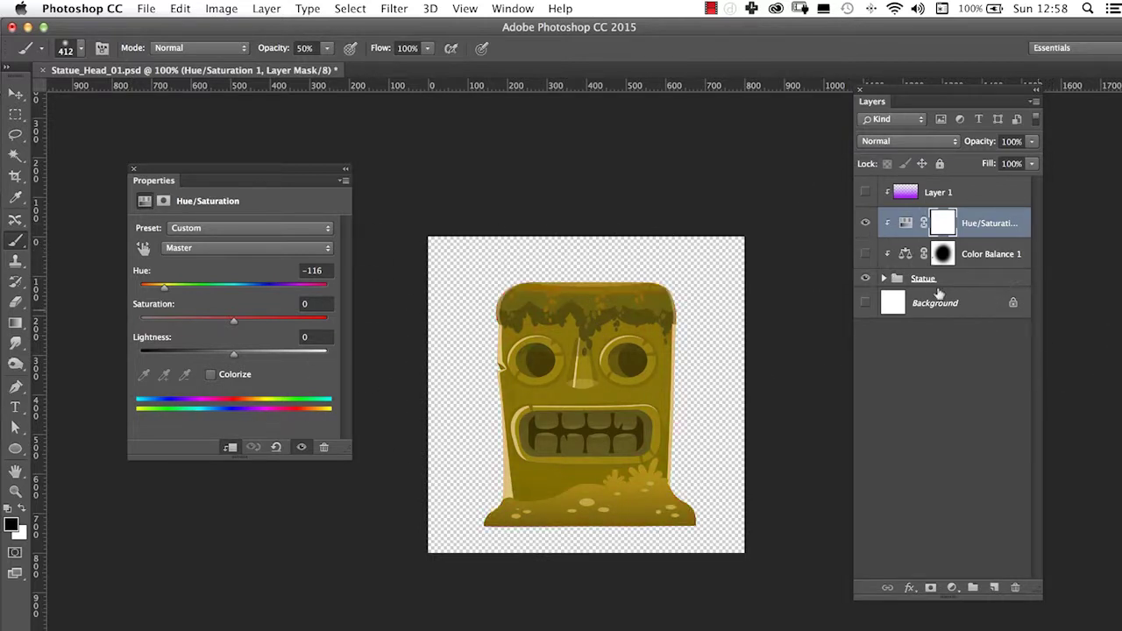